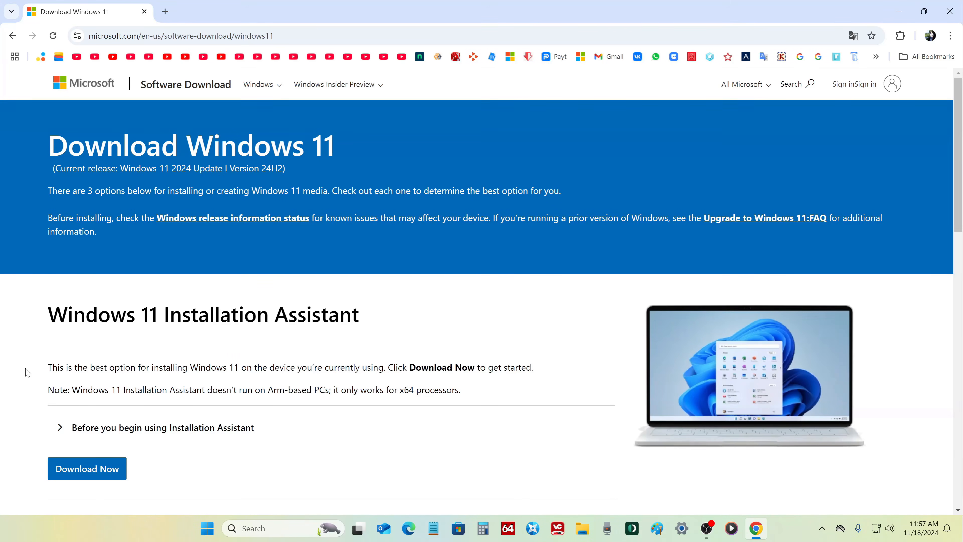
# Step: Review the media creation tool's prerequisites on the Windows 11 download page, and download the tool for creating installation media
pyautogui.scroll(-8, 23, 373)
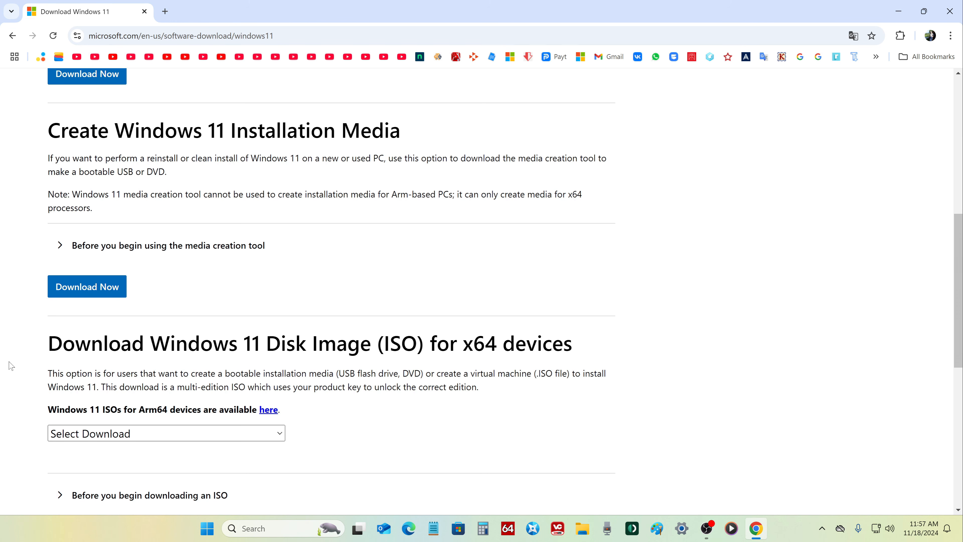
pyautogui.click(58, 252)
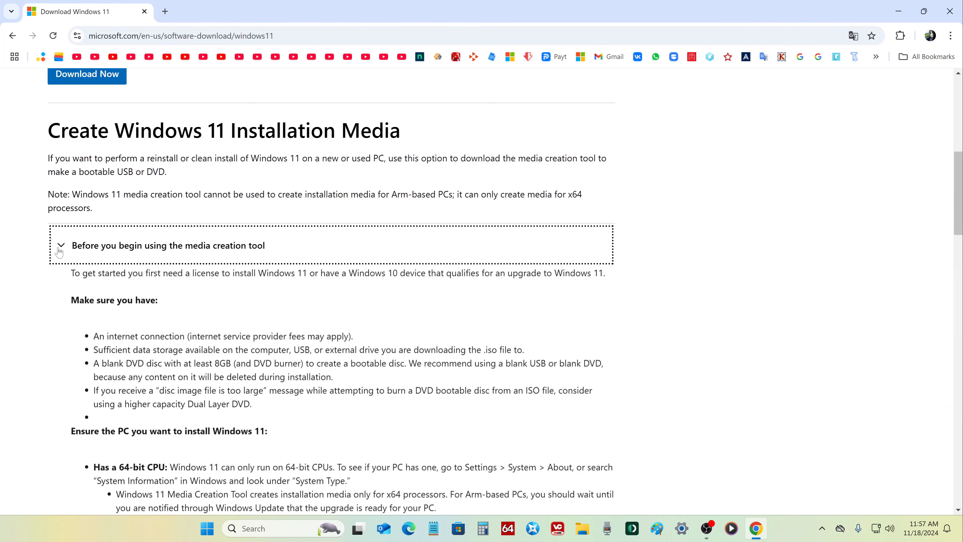
pyautogui.scroll(-4, 31, 300)
pyautogui.scroll(-4, 32, 301)
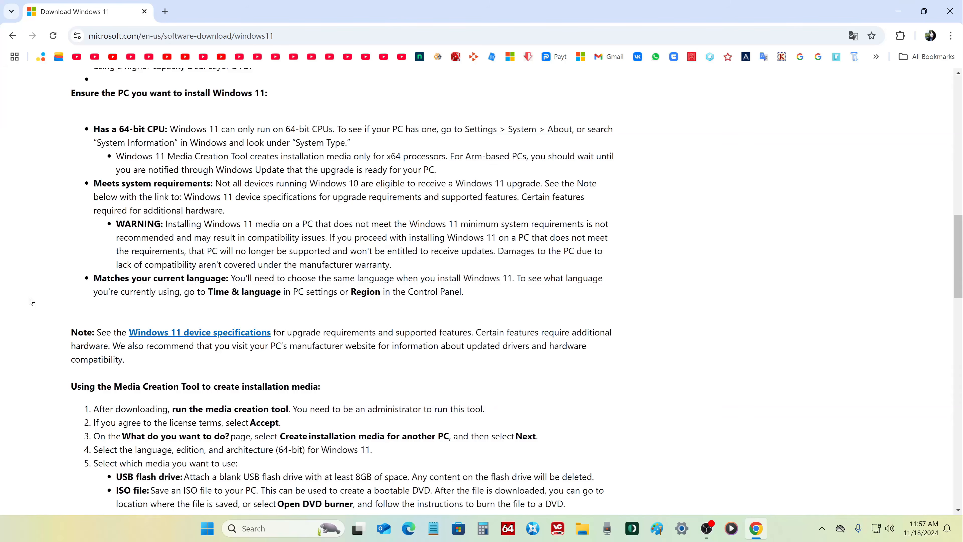
pyautogui.scroll(8, 32, 301)
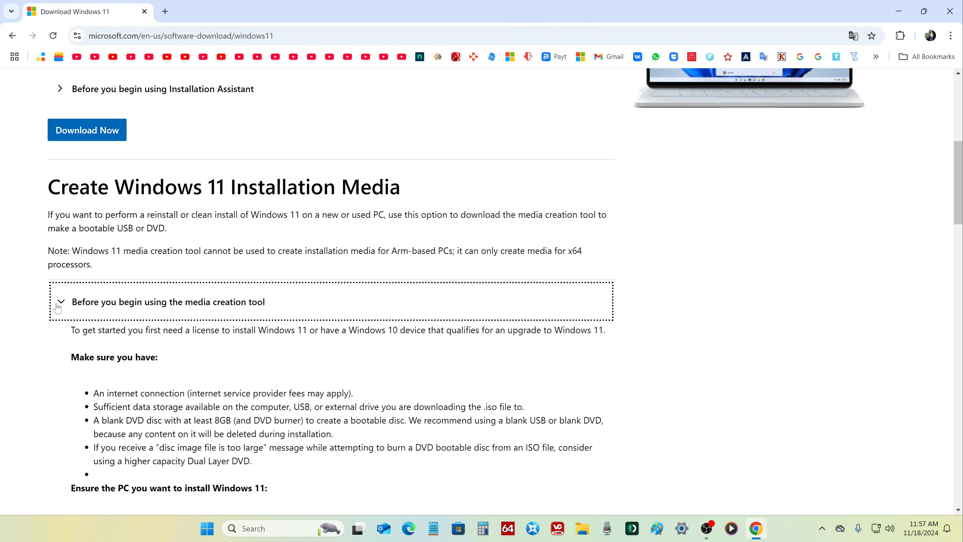
pyautogui.click(59, 303)
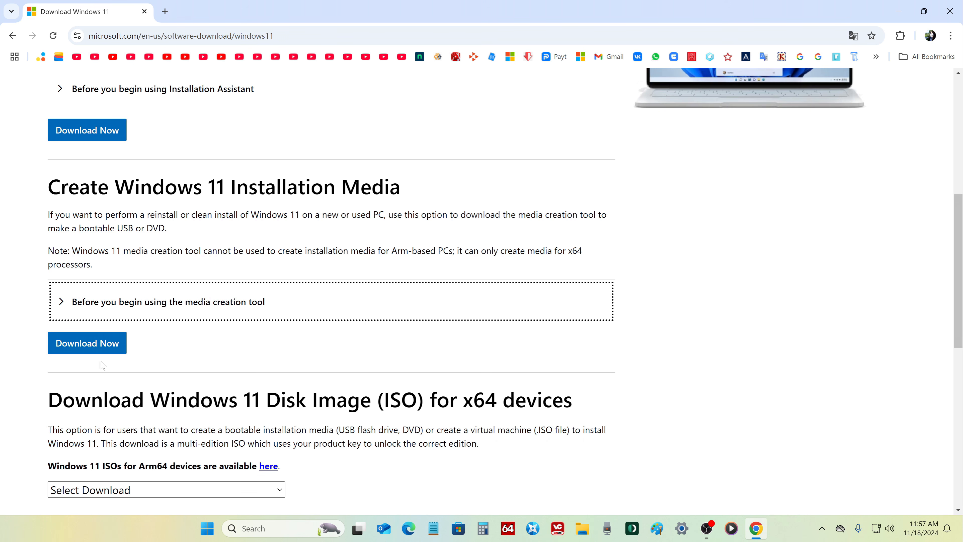
pyautogui.click(113, 352)
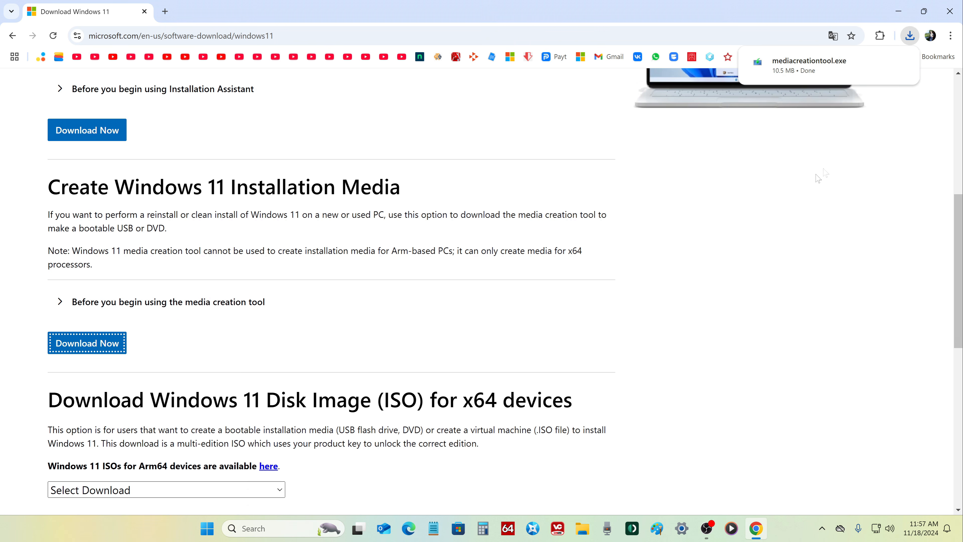
pyautogui.click(950, 19)
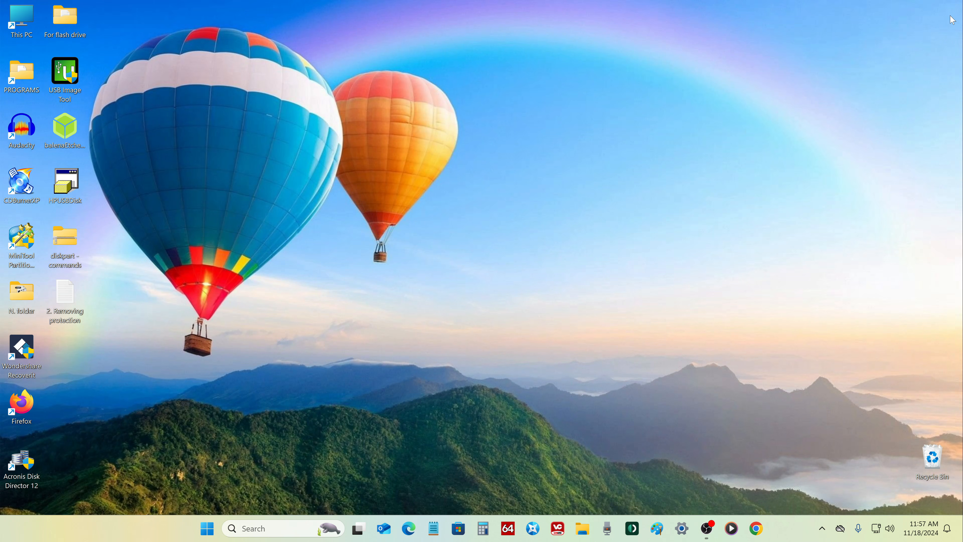
# Step: Run mediacreationtool from the Downloads folder and accept the Windows 11 Setup license terms
pyautogui.click(582, 528)
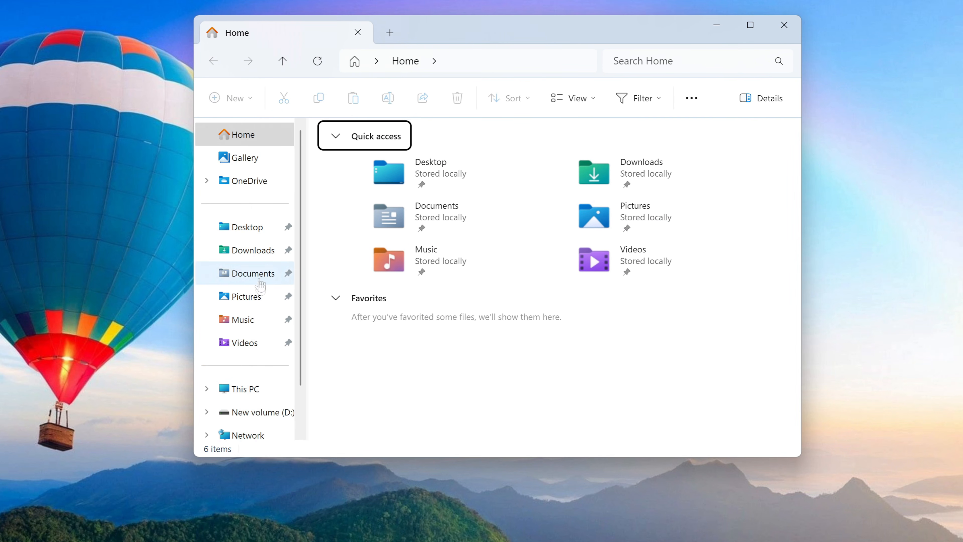
pyautogui.click(267, 251)
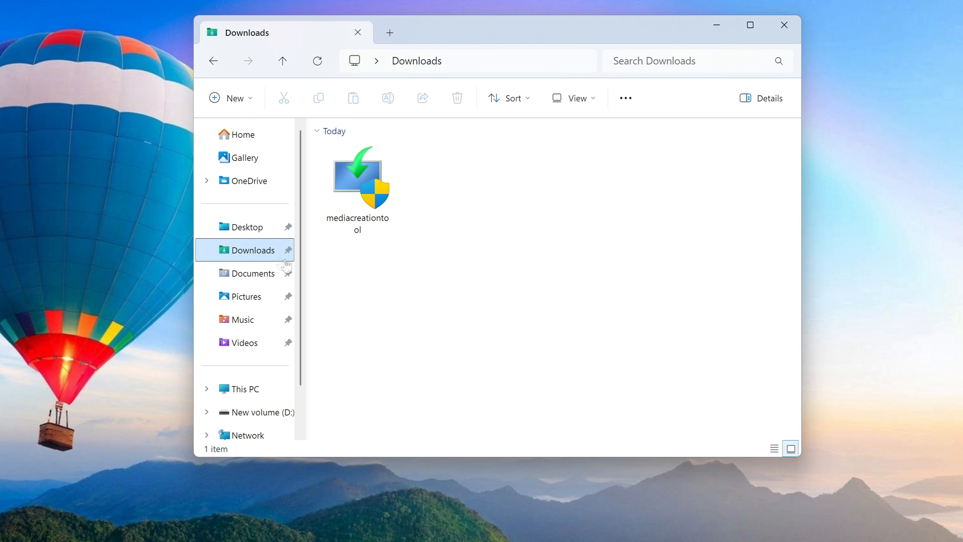
pyautogui.doubleClick(363, 179)
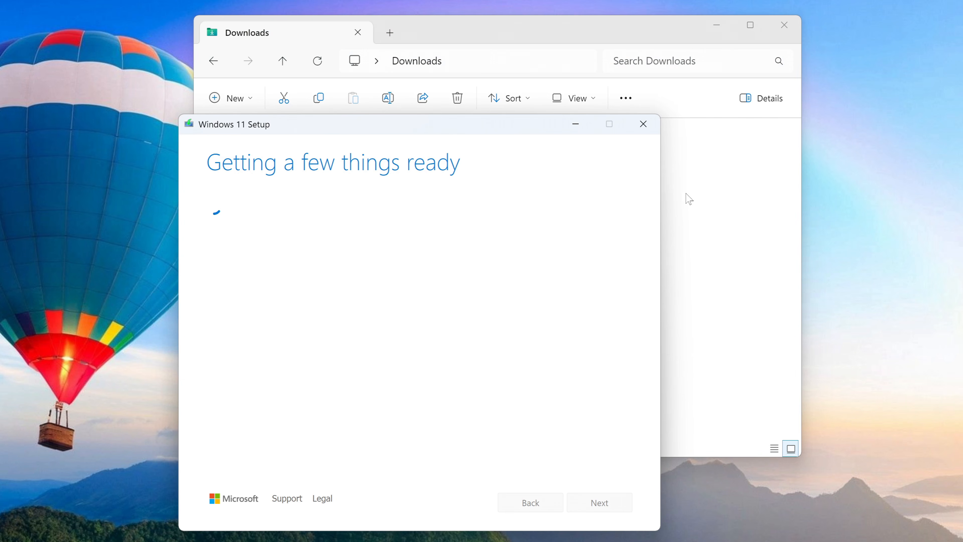
pyautogui.click(783, 25)
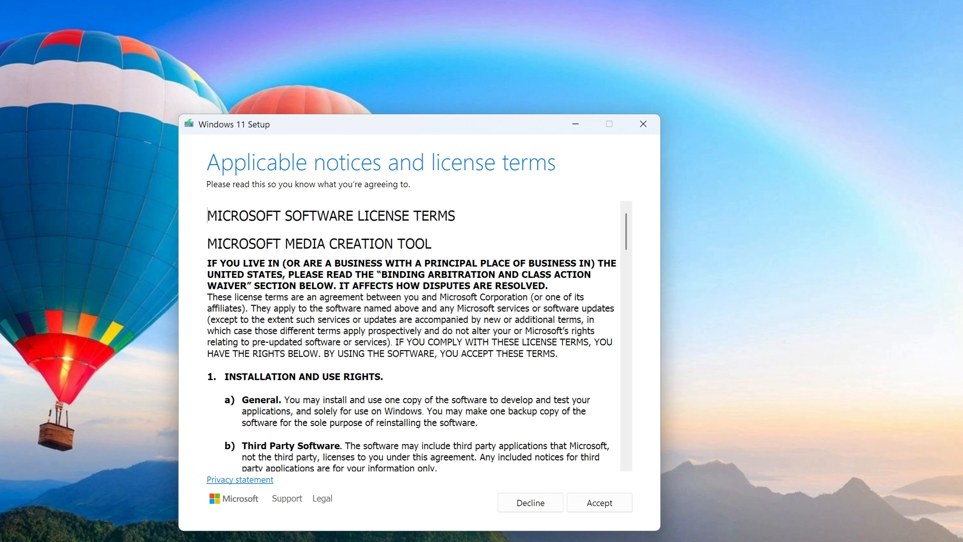
pyautogui.click(580, 508)
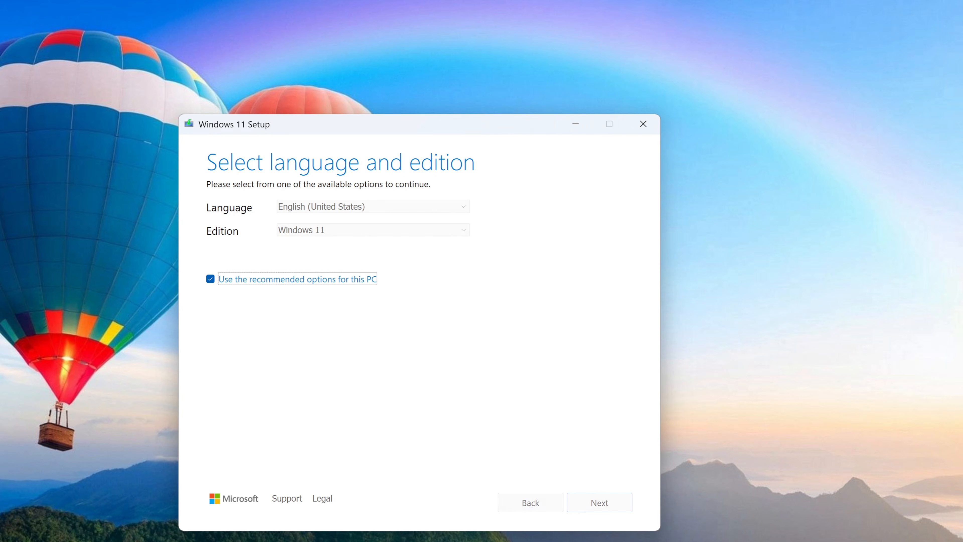
# Step: Turn off the recommended options for this PC and proceed with English (United States) and the Windows 11 edition
pyautogui.click(212, 280)
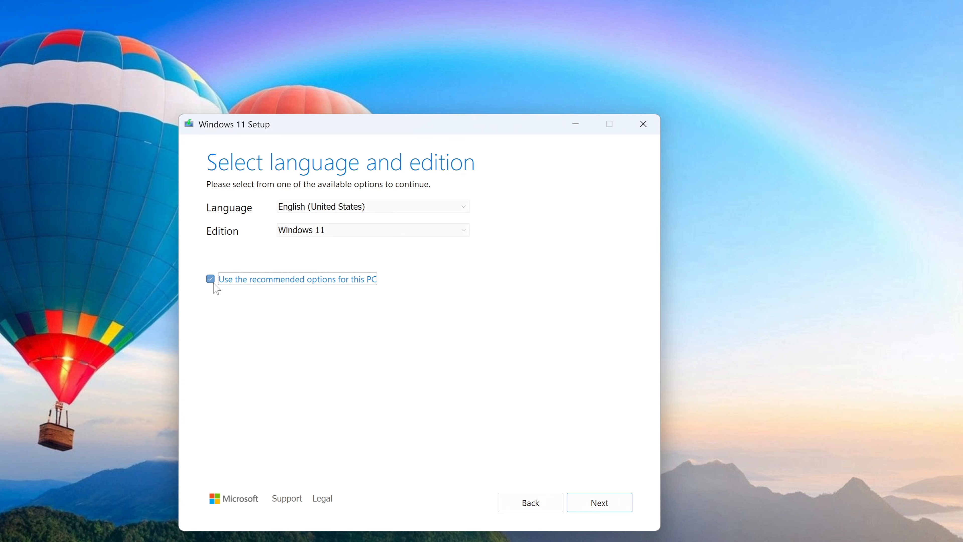
pyautogui.click(463, 208)
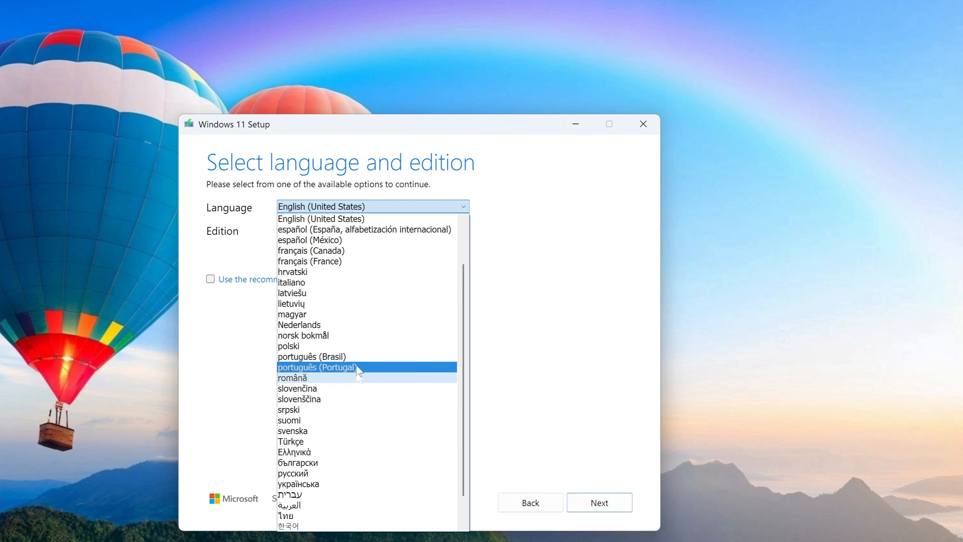
pyautogui.click(497, 219)
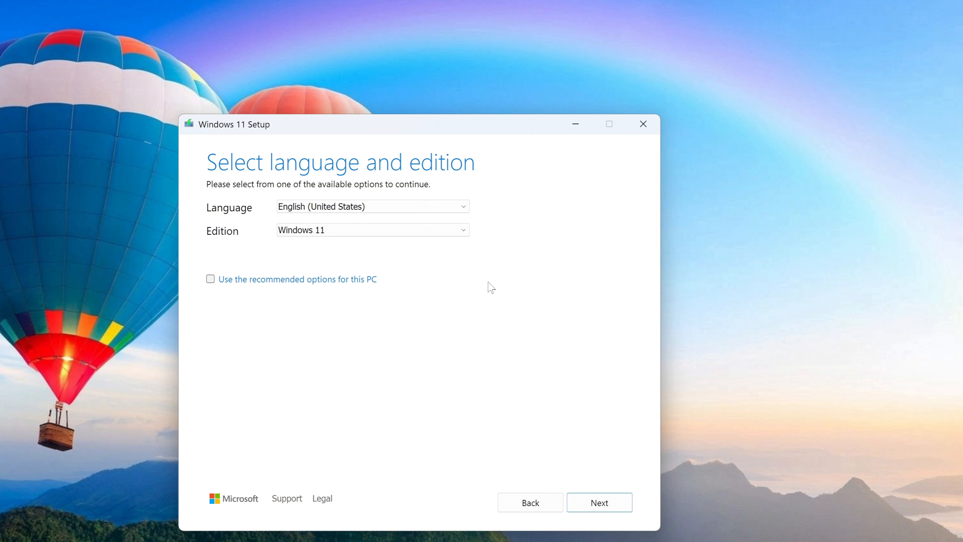
pyautogui.click(579, 507)
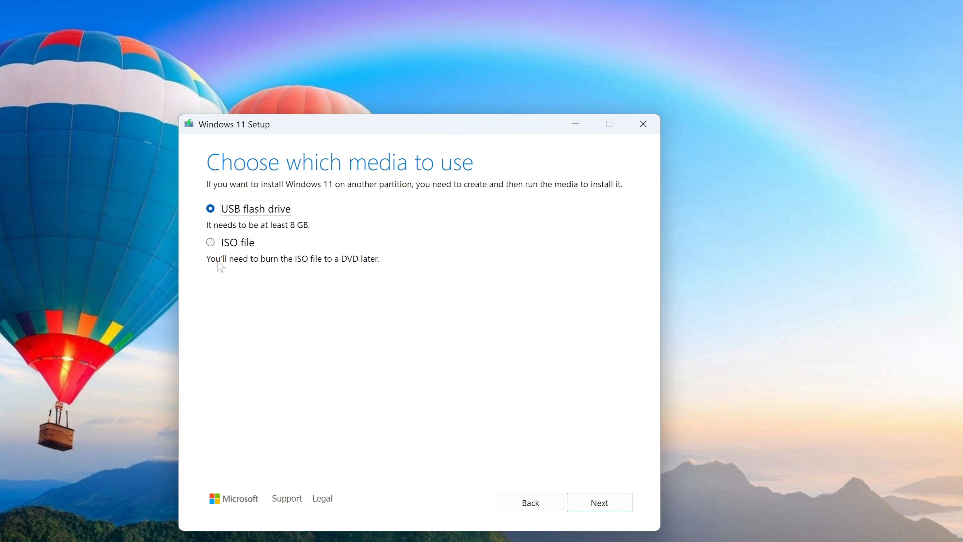
# Step: Choose ISO file as the media and save it to the Desktop with the file name Windows 11
pyautogui.click(211, 243)
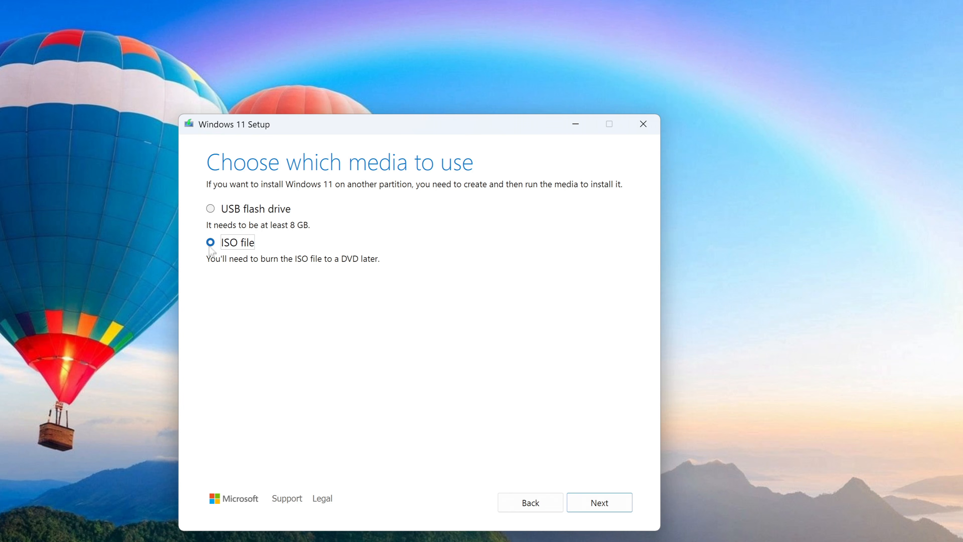
pyautogui.click(581, 508)
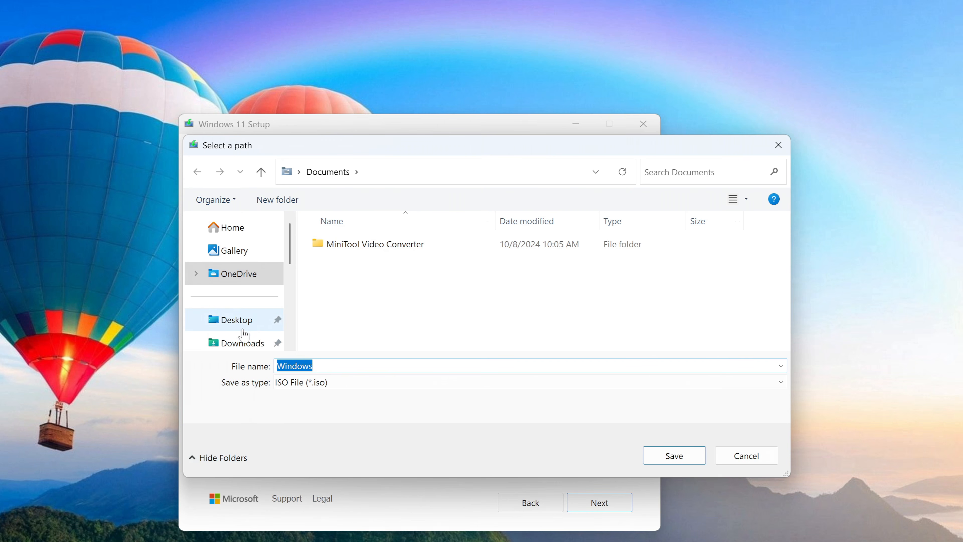
pyautogui.click(252, 329)
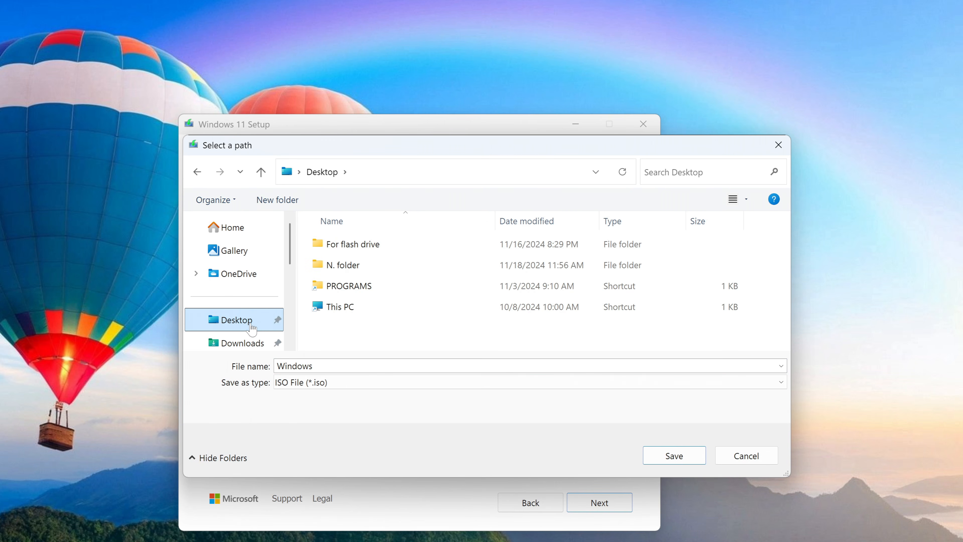
pyautogui.click(340, 366)
pyautogui.click(341, 366)
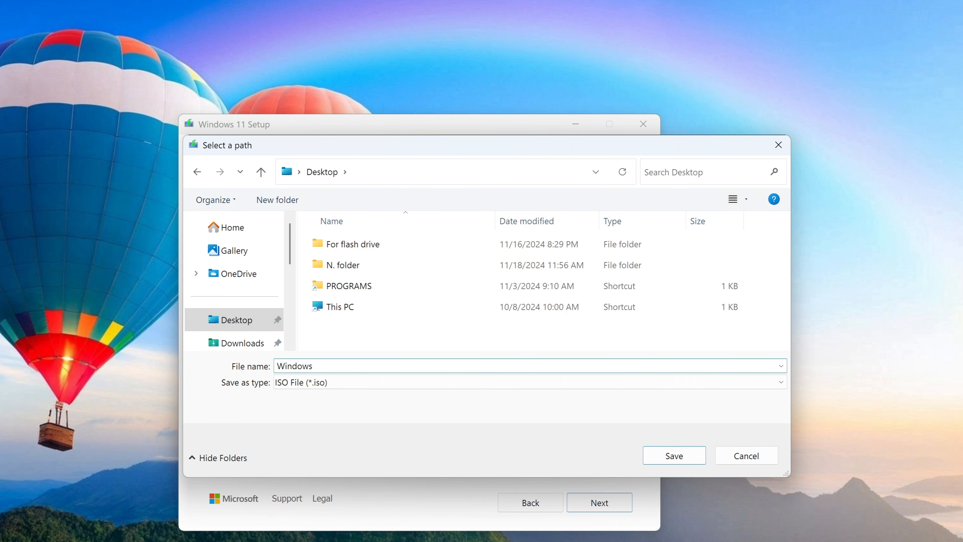
pyautogui.write('11')
pyautogui.click(656, 460)
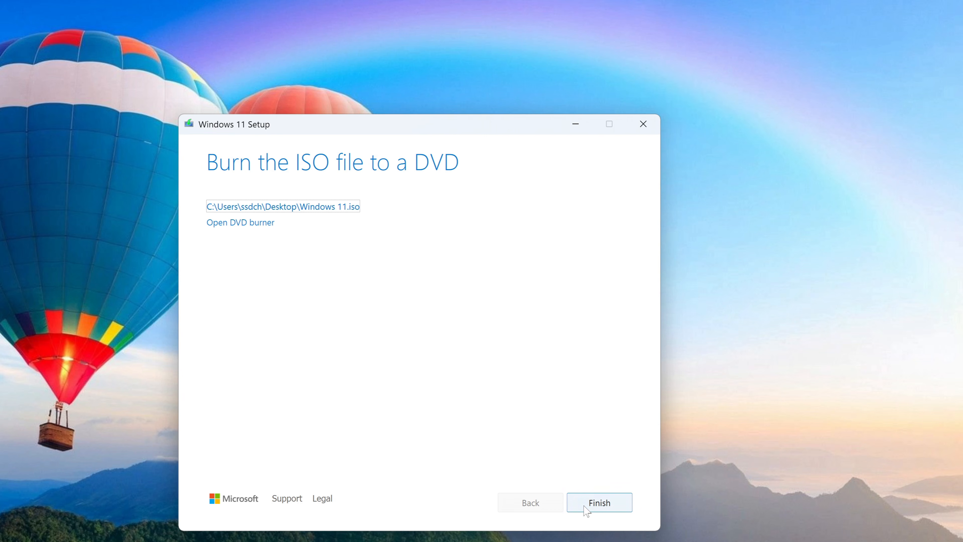
# Step: Finish Windows 11 Setup and move the Windows 11 ISO to an empty area of the desktop
pyautogui.click(599, 502)
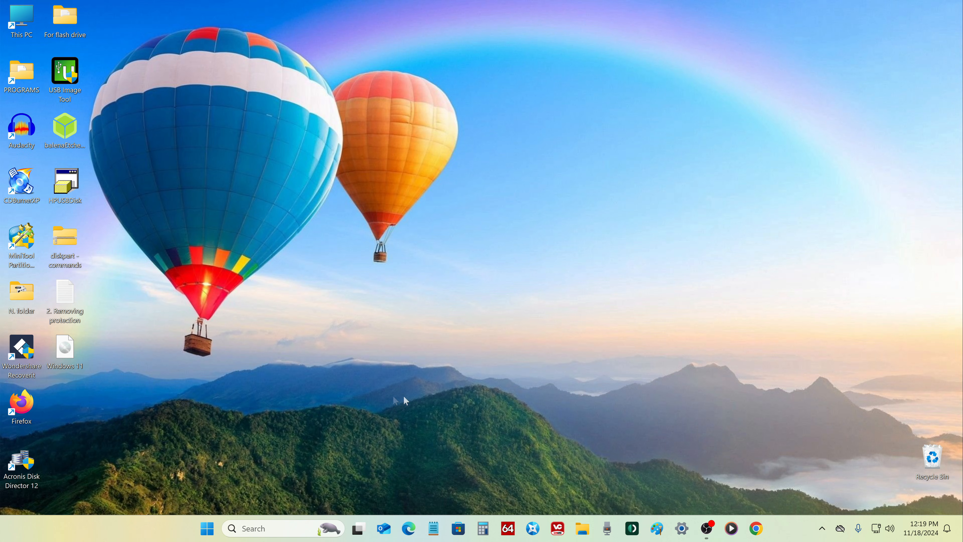
pyautogui.moveTo(72, 352); pyautogui.dragTo(344, 244)
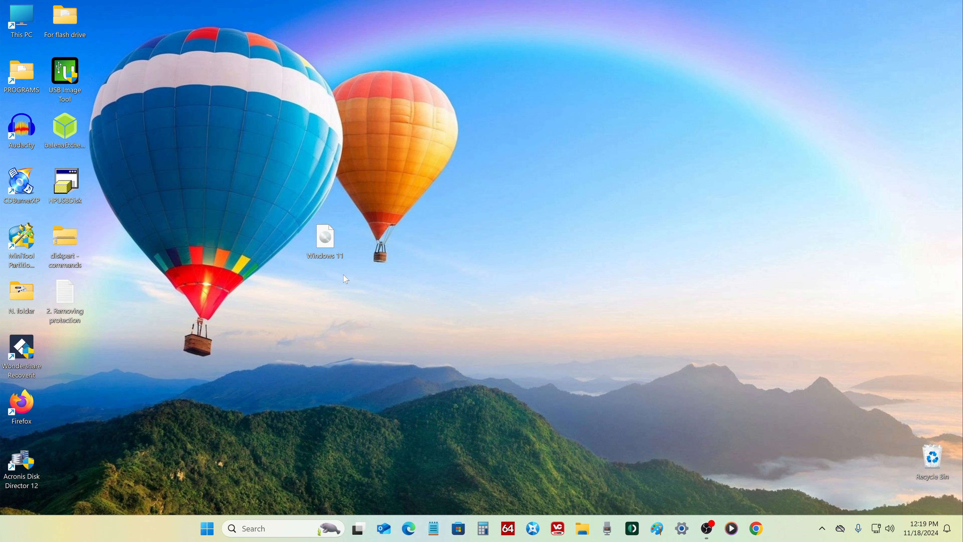
# Step: Switch to the browser, expand the YouTube video's description, and download rufus-4.6.exe from the Rufus website
pyautogui.press('Escape')
pyautogui.scroll(-8, 167, 403)
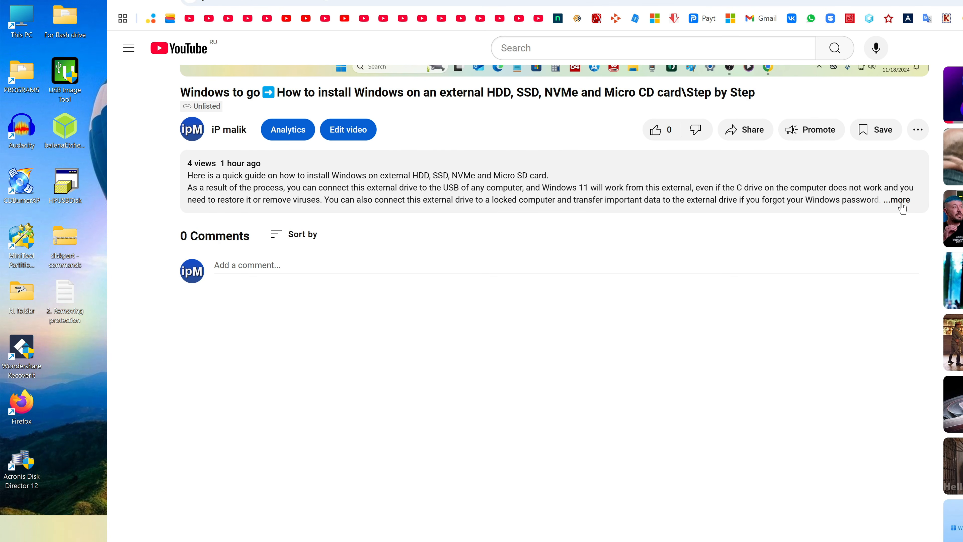
pyautogui.click(899, 200)
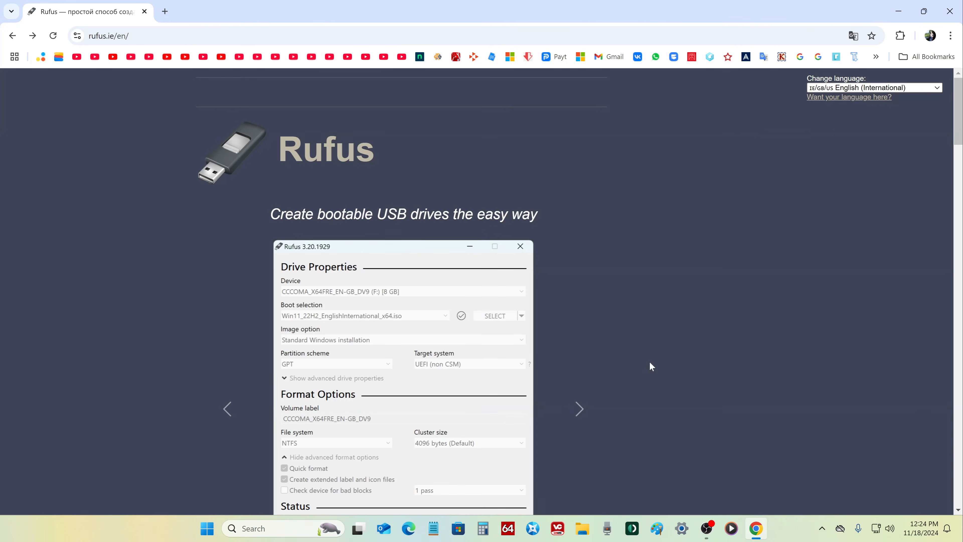
pyautogui.scroll(-6, 650, 363)
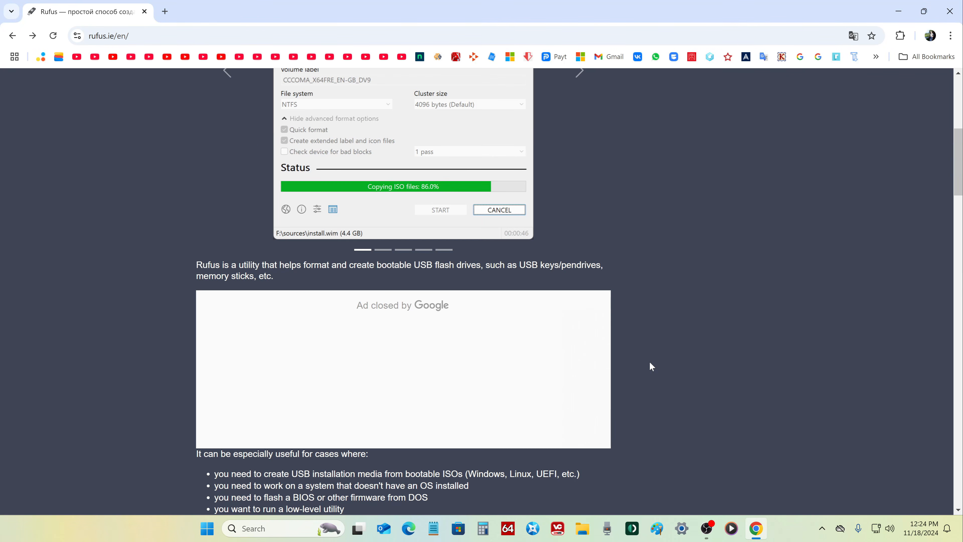
pyautogui.scroll(-8, 655, 361)
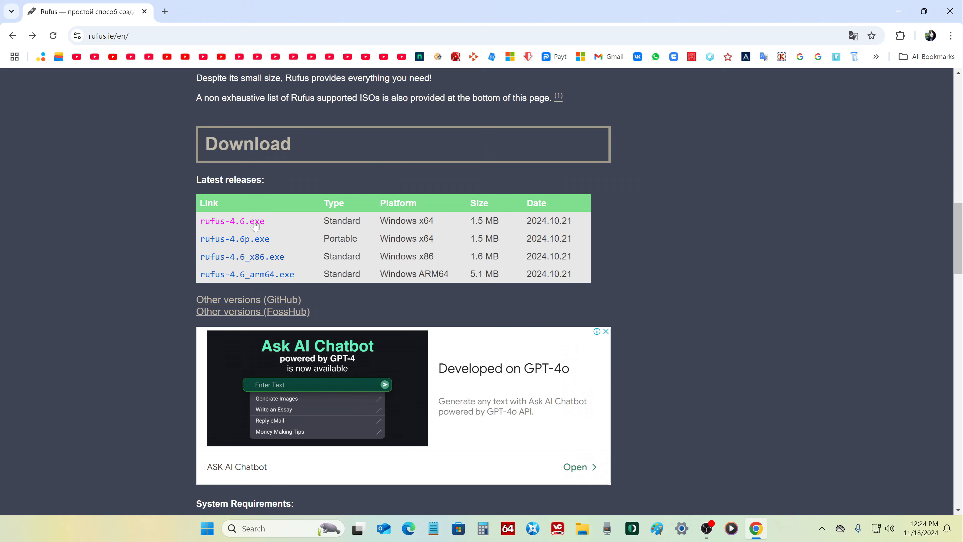
pyautogui.click(255, 225)
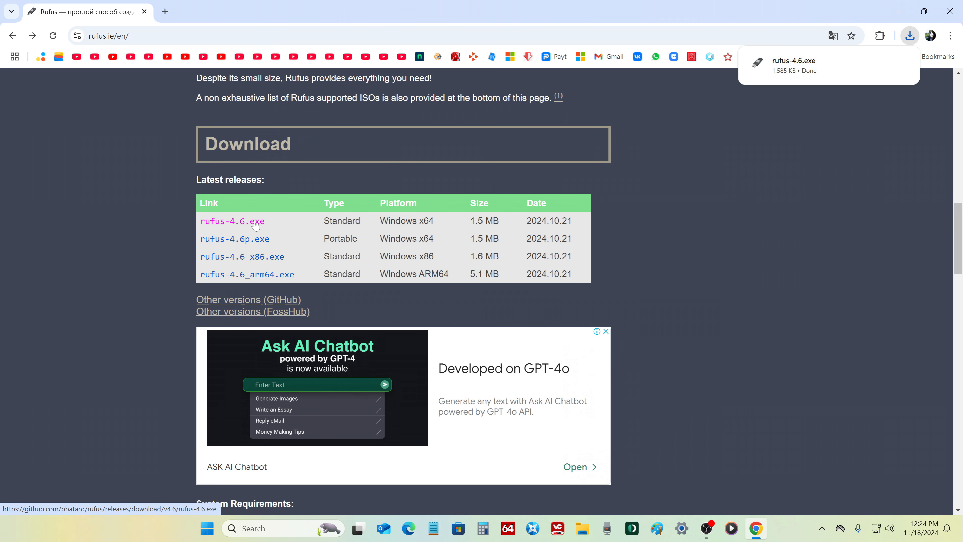
pyautogui.click(954, 15)
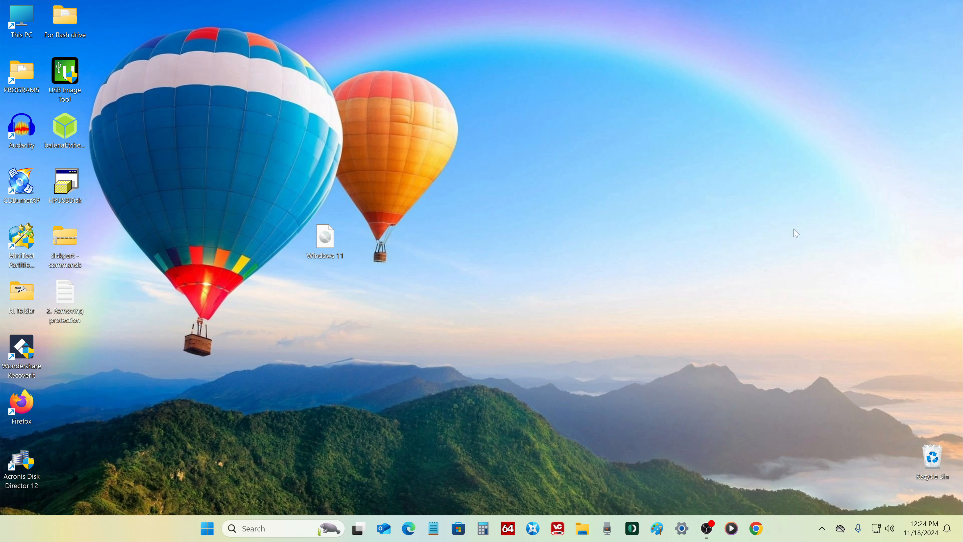
# Step: Run rufus-4.6 from the Downloads folder, allow it to check for updates online, and close the folder window
pyautogui.click(582, 528)
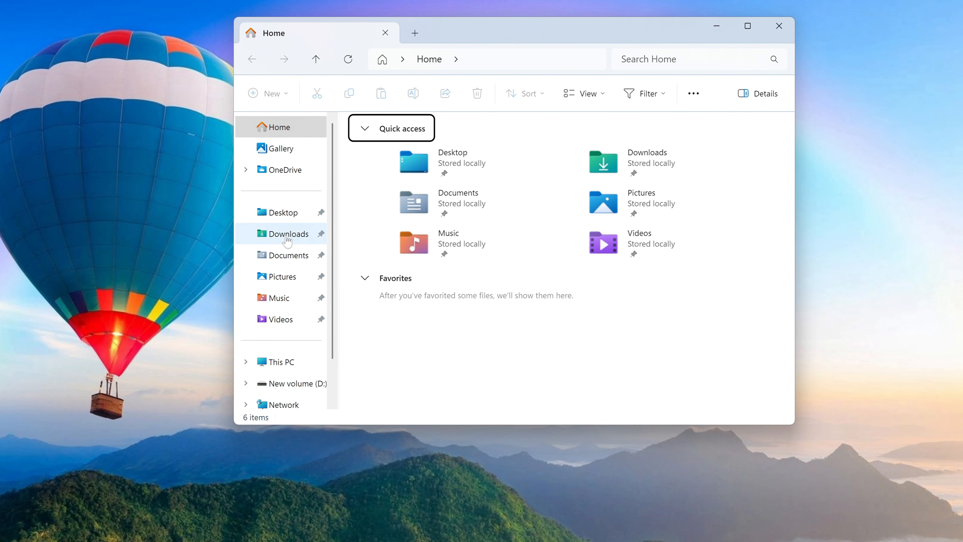
pyautogui.click(315, 218)
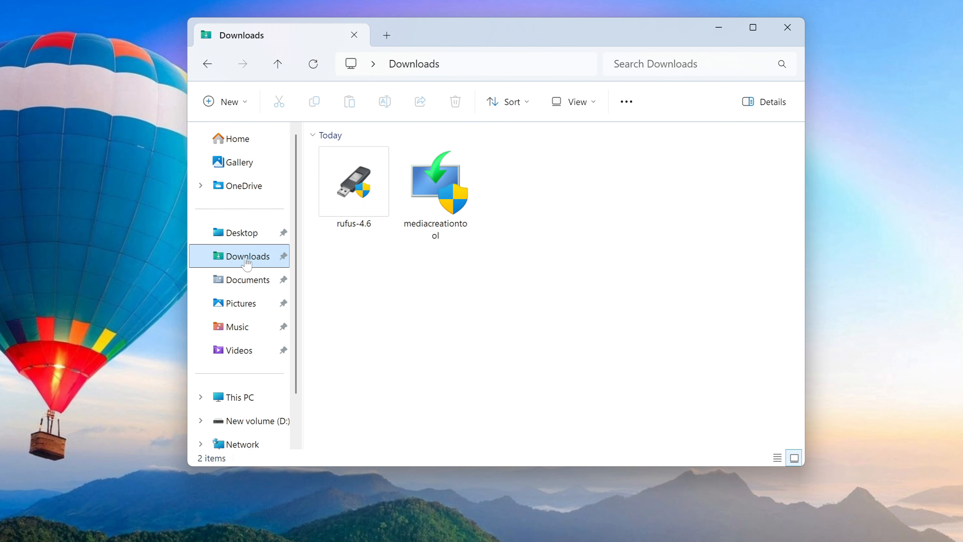
pyautogui.doubleClick(356, 212)
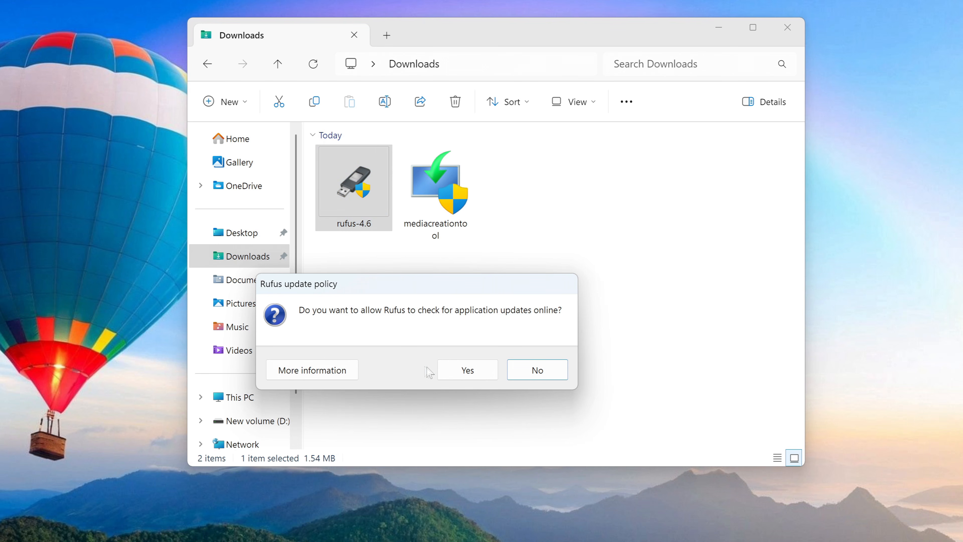
pyautogui.click(454, 377)
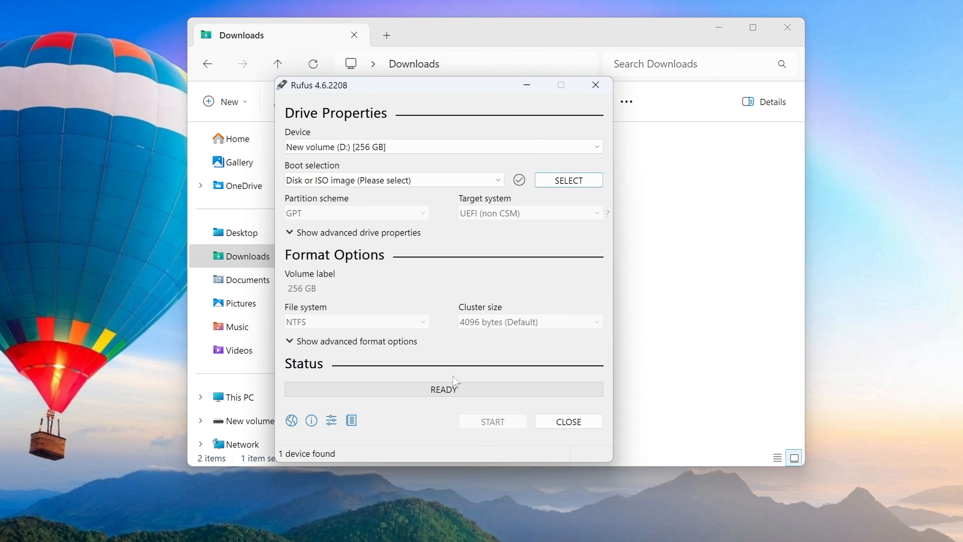
pyautogui.click(788, 30)
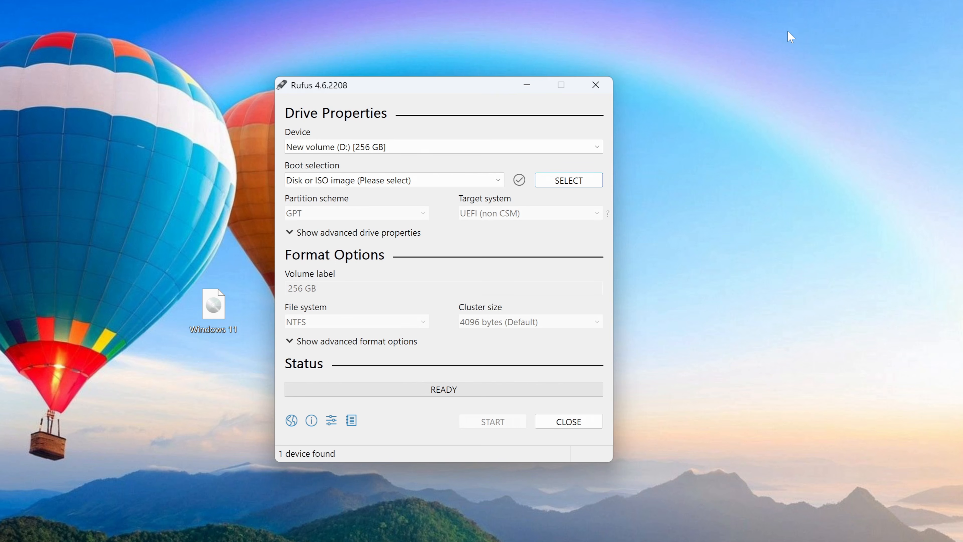
# Step: Select New volume (D:) [256 GB] as the device, and use the advanced drive properties to cover the external HDD case
pyautogui.click(593, 148)
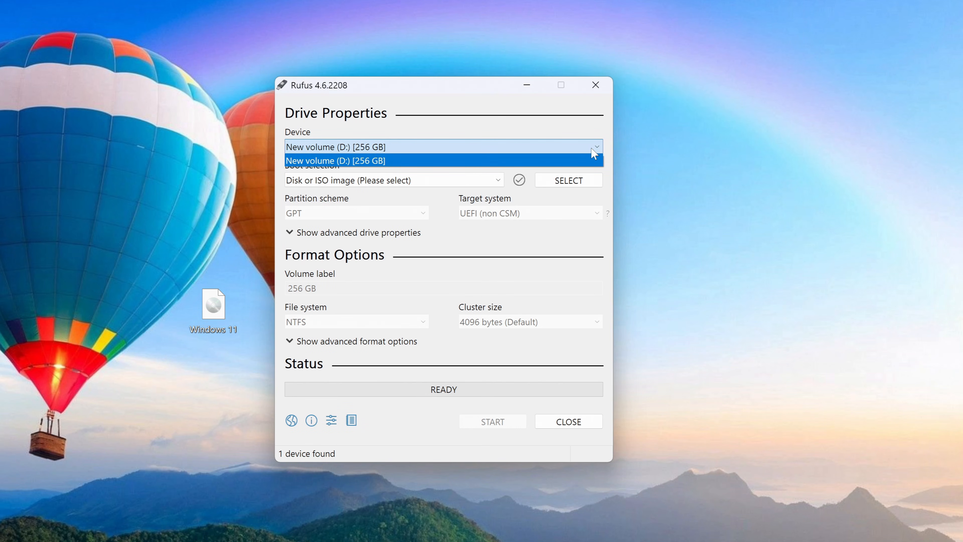
pyautogui.click(532, 160)
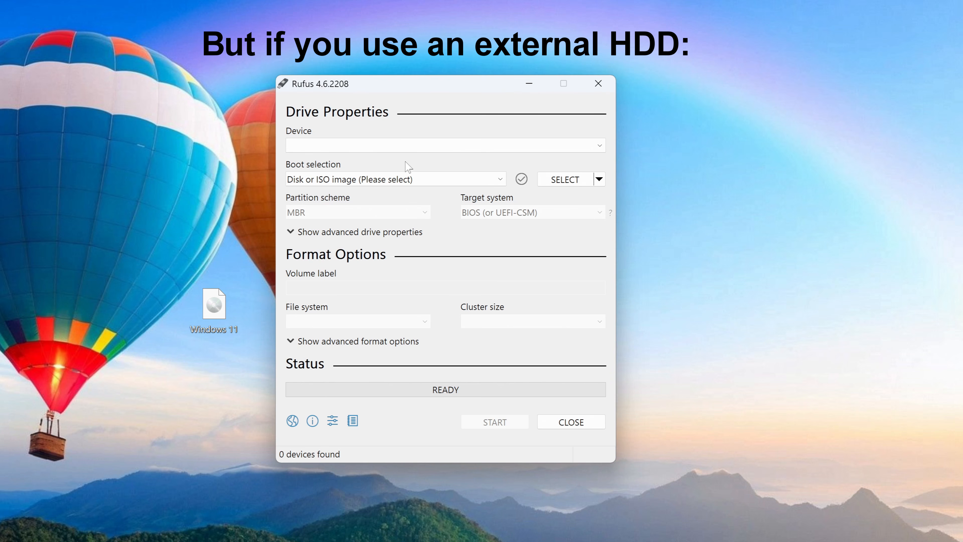
pyautogui.click(293, 233)
pyautogui.click(289, 247)
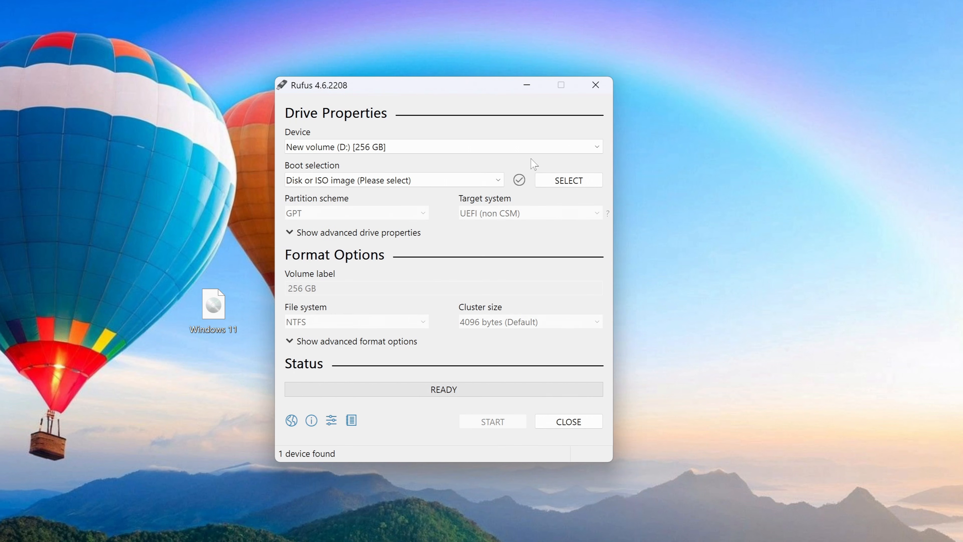
# Step: Load the Windows 11 ISO from the Desktop as the boot image and set the image option to Windows To Go
pyautogui.click(545, 182)
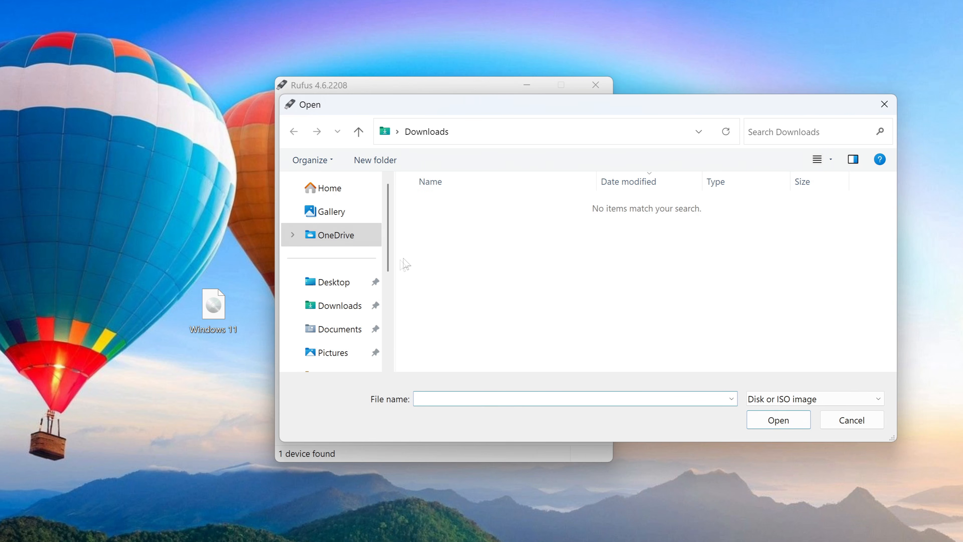
pyautogui.click(342, 287)
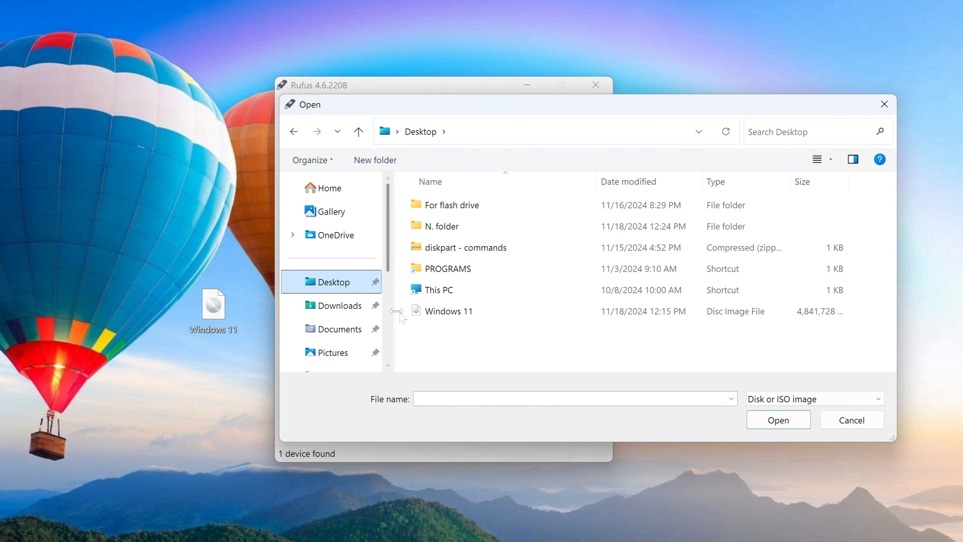
pyautogui.click(466, 313)
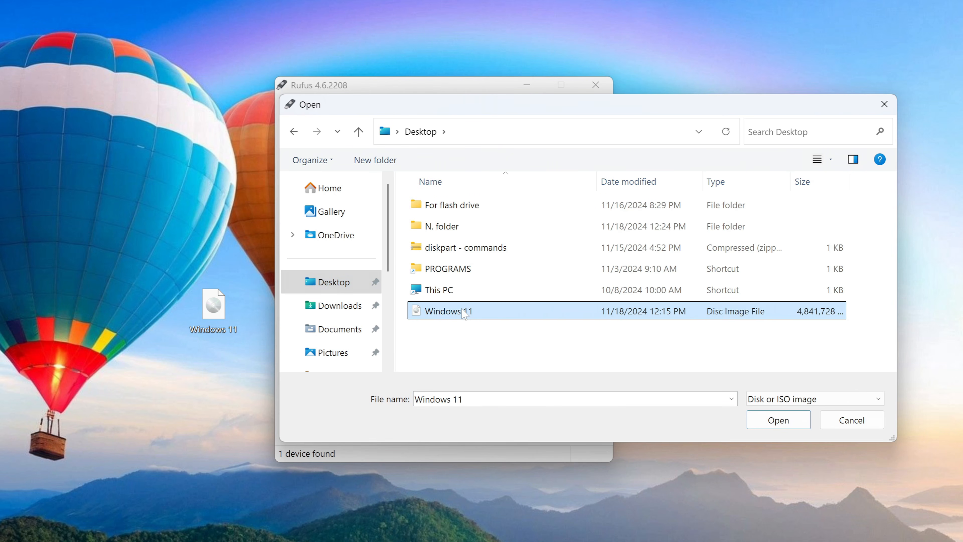
pyautogui.click(765, 427)
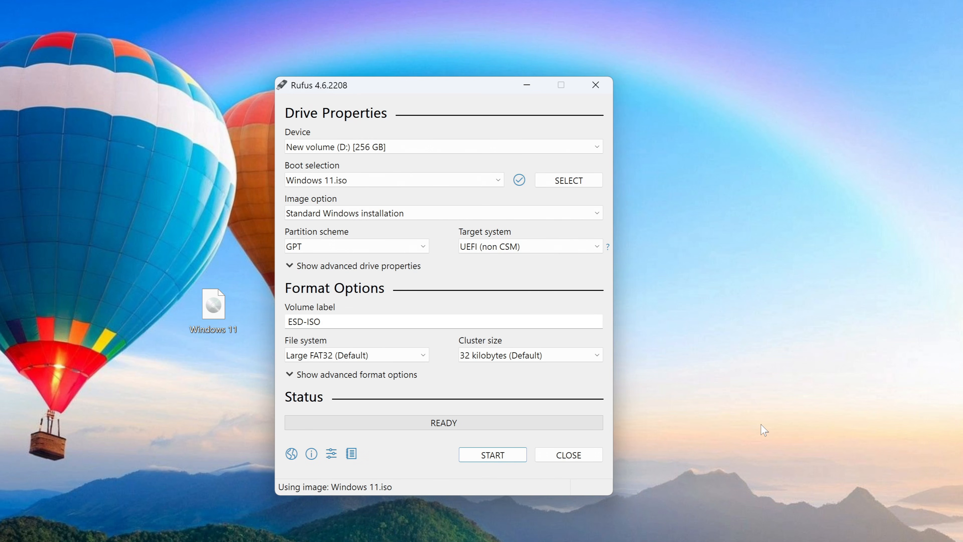
pyautogui.click(597, 213)
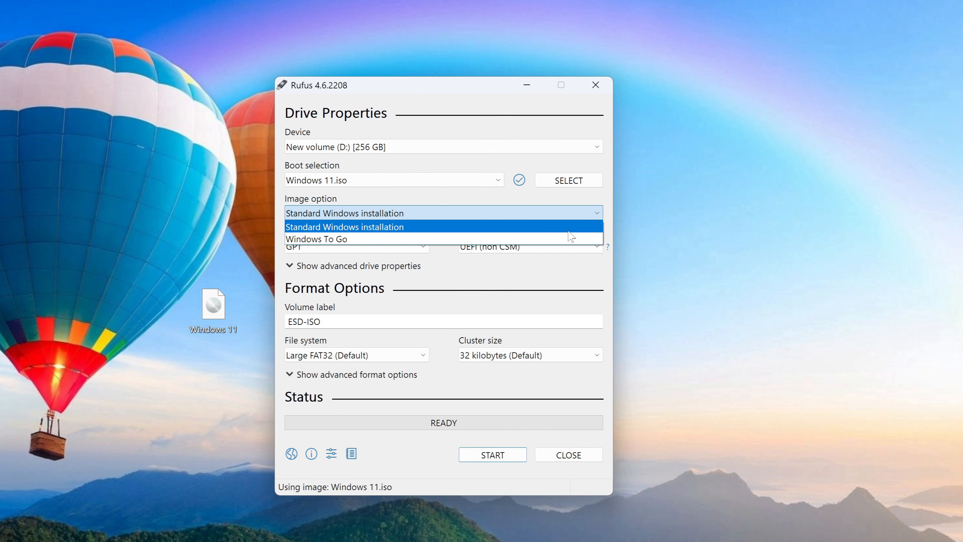
pyautogui.click(375, 239)
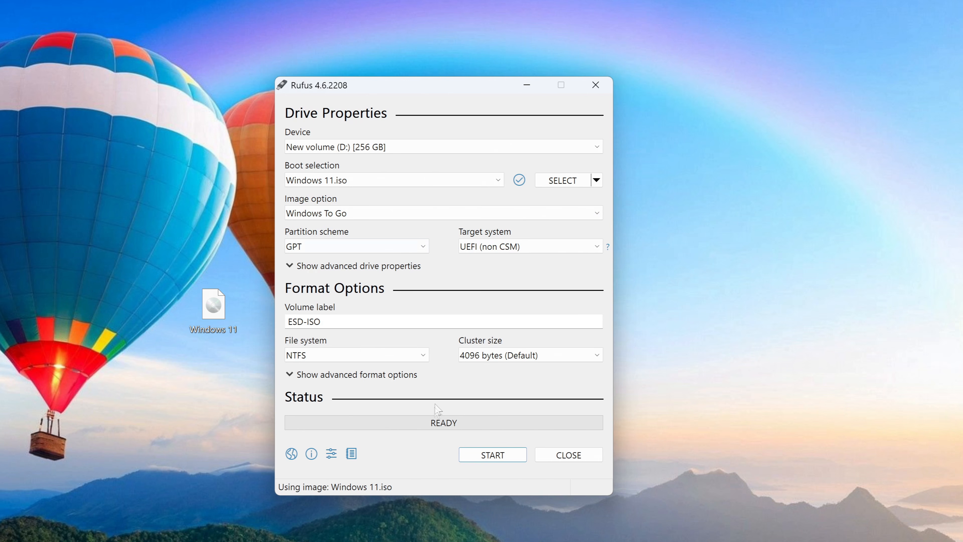
# Step: Start creating the drive and choose Windows 11 Pro as the version to install
pyautogui.click(472, 457)
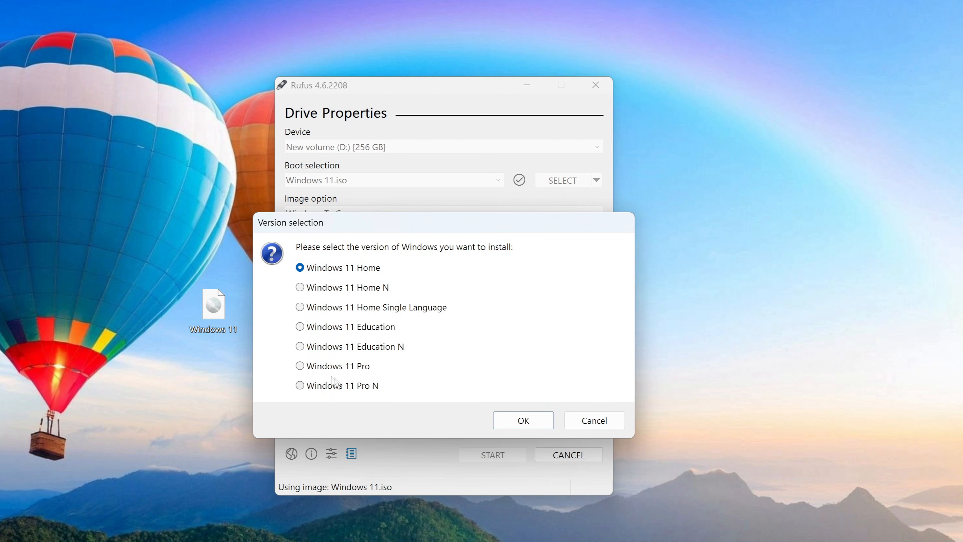
pyautogui.click(301, 365)
pyautogui.click(510, 426)
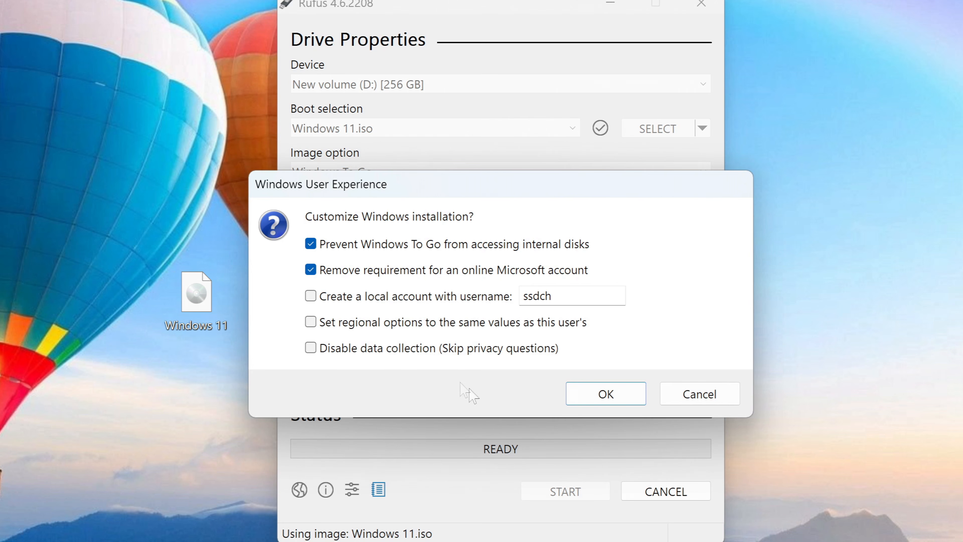
# Step: Customize the installation to allow internal disk access, create a local account with the user's own username, and disable data collection
pyautogui.click(316, 246)
pyautogui.click(312, 299)
pyautogui.click(554, 295)
pyautogui.press('BackSpace')
pyautogui.press('BackSpace')
pyautogui.press('BackSpace')
pyautogui.press('BackSpace')
pyautogui.press('BackSpace')
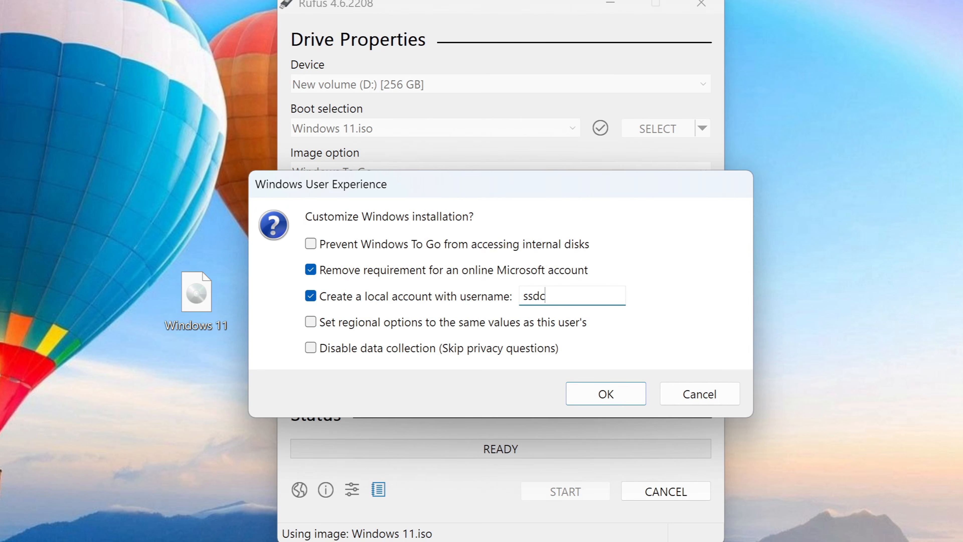
pyautogui.write('Malik')
pyautogui.click(316, 351)
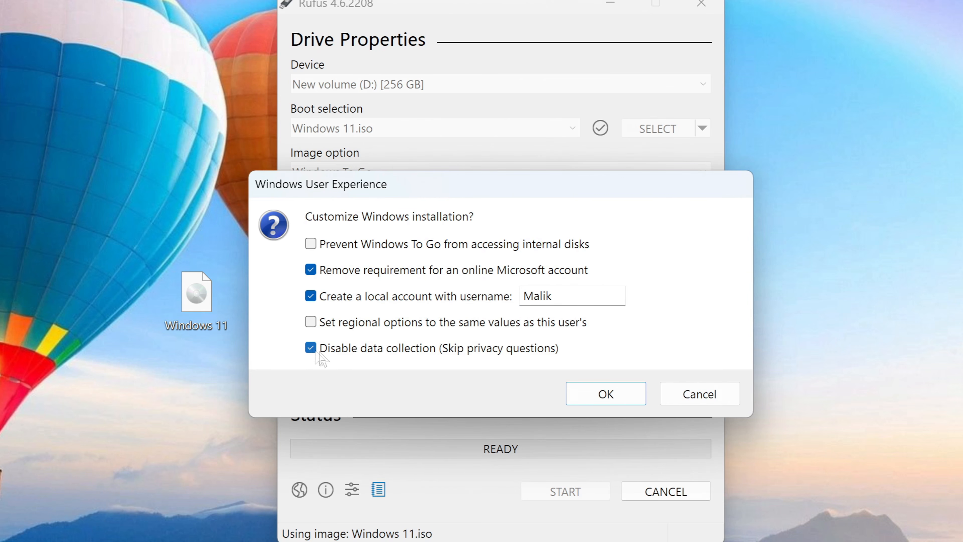
pyautogui.click(581, 403)
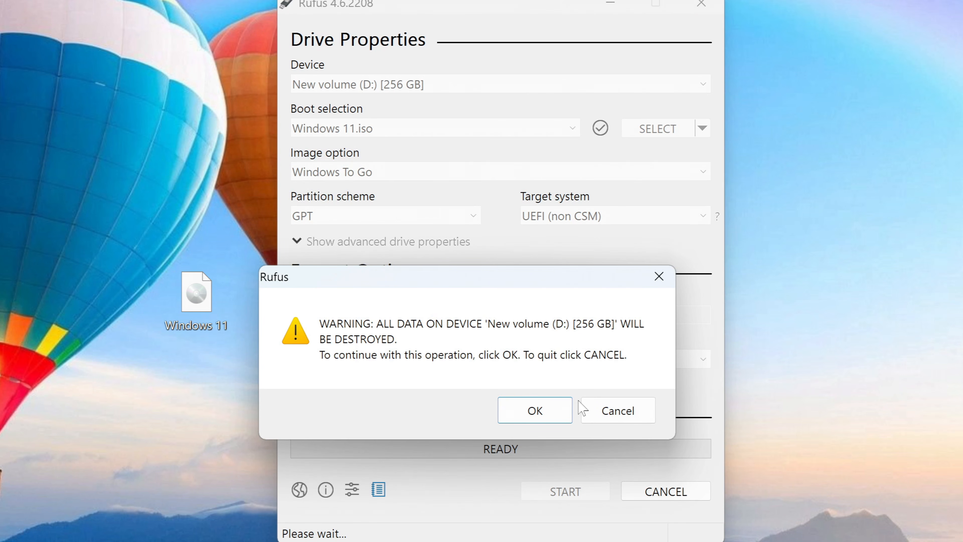
# Step: Accept erasing all data on drive D:, let the Windows To Go drive be written, and close Rufus
pyautogui.click(554, 417)
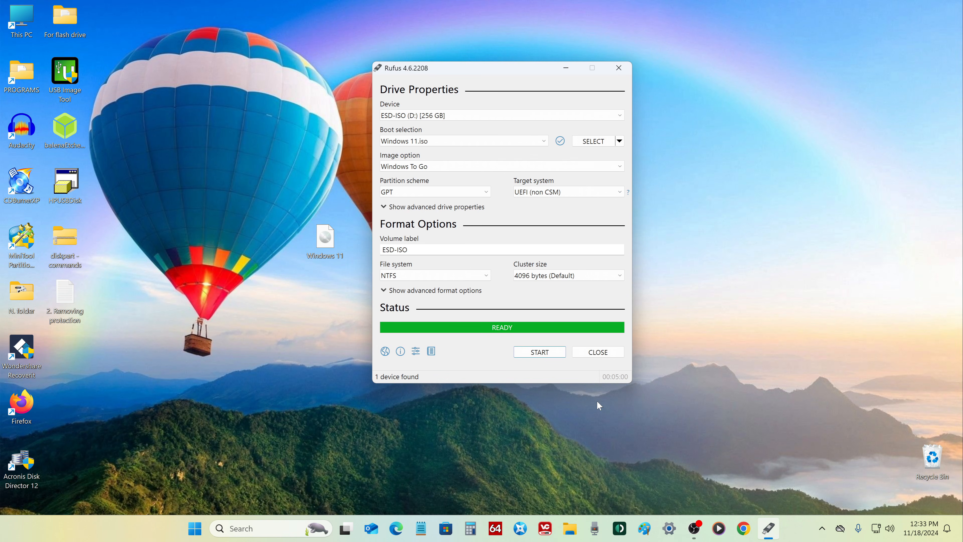
pyautogui.click(582, 352)
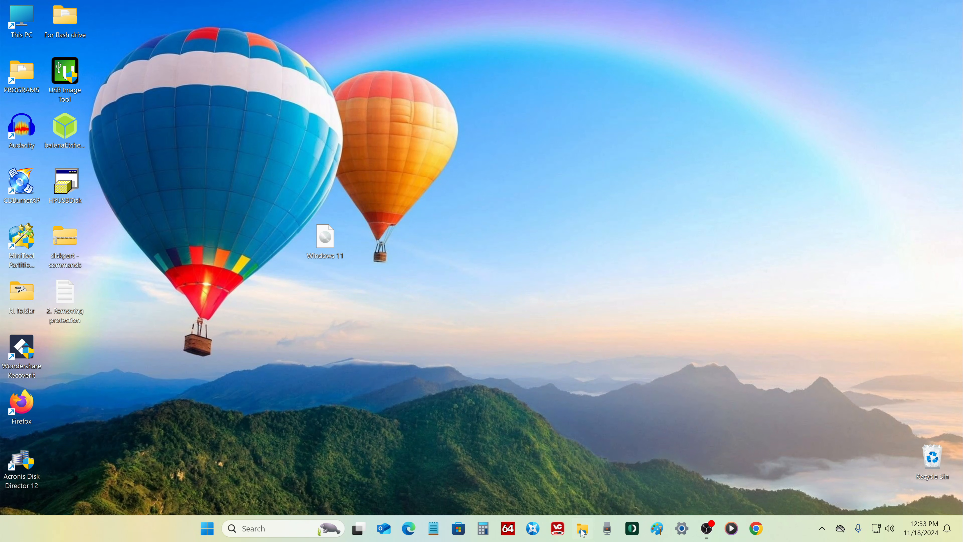
# Step: Switch to File Explorer, examine the contents of the ESD-ISO (D:) drive, and close the window
pyautogui.click(583, 529)
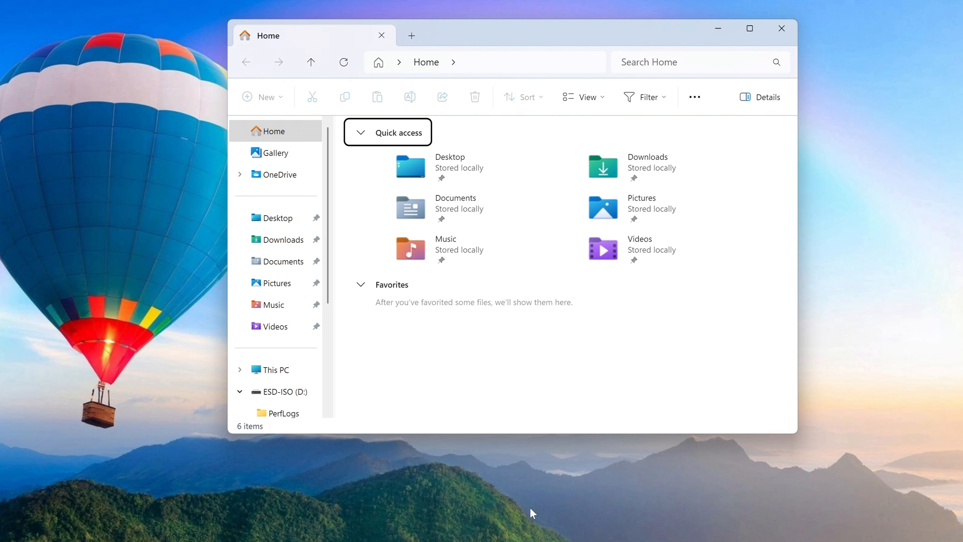
pyautogui.click(311, 371)
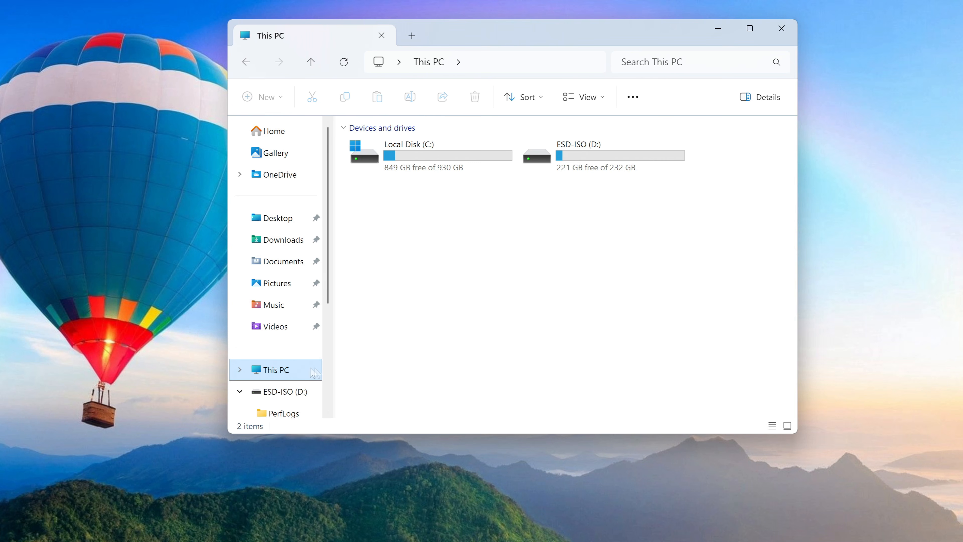
pyautogui.doubleClick(595, 161)
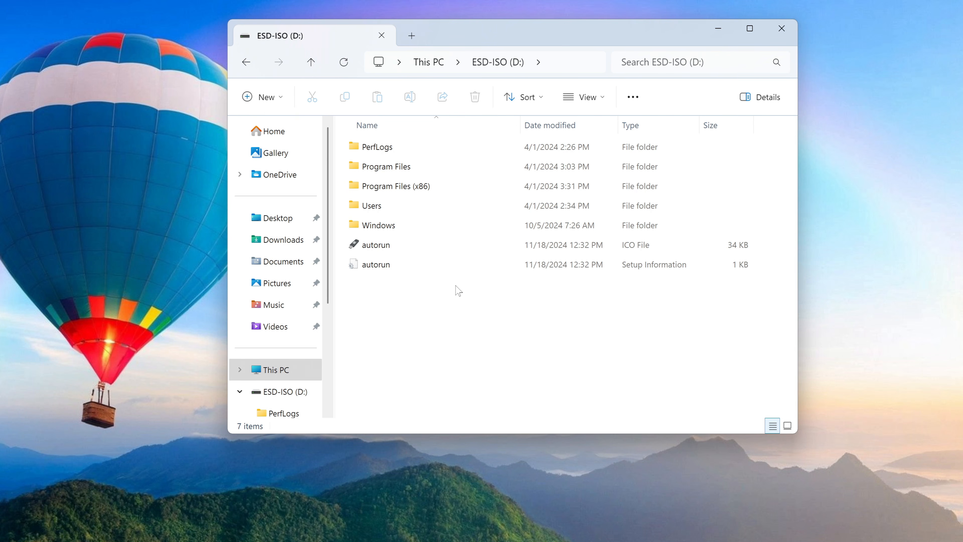
pyautogui.click(781, 28)
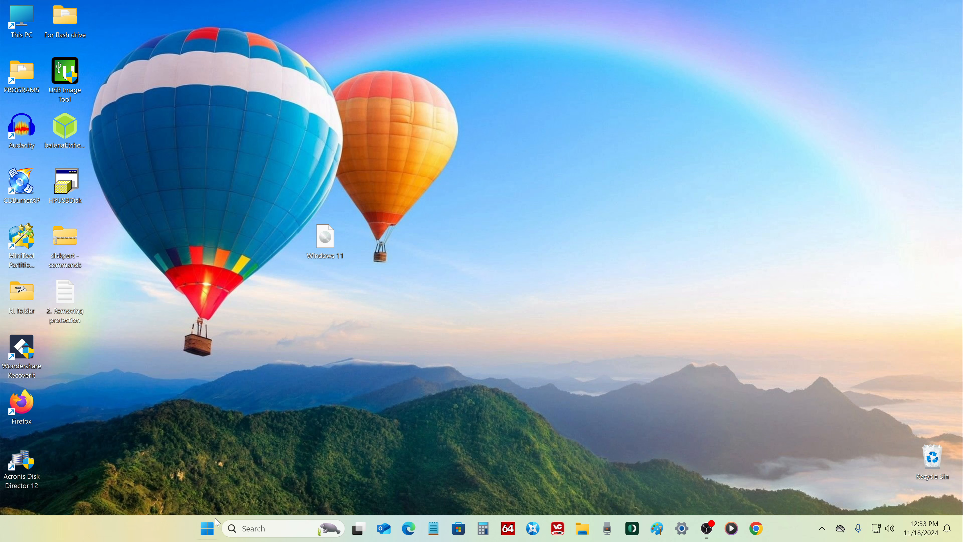
# Step: Restart the computer
pyautogui.rightClick(212, 528)
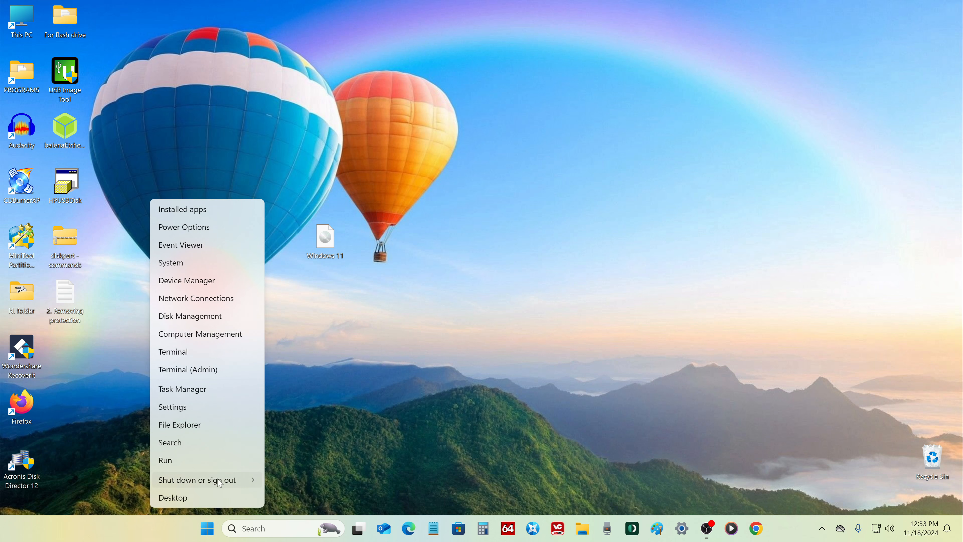
pyautogui.moveTo(223, 480)
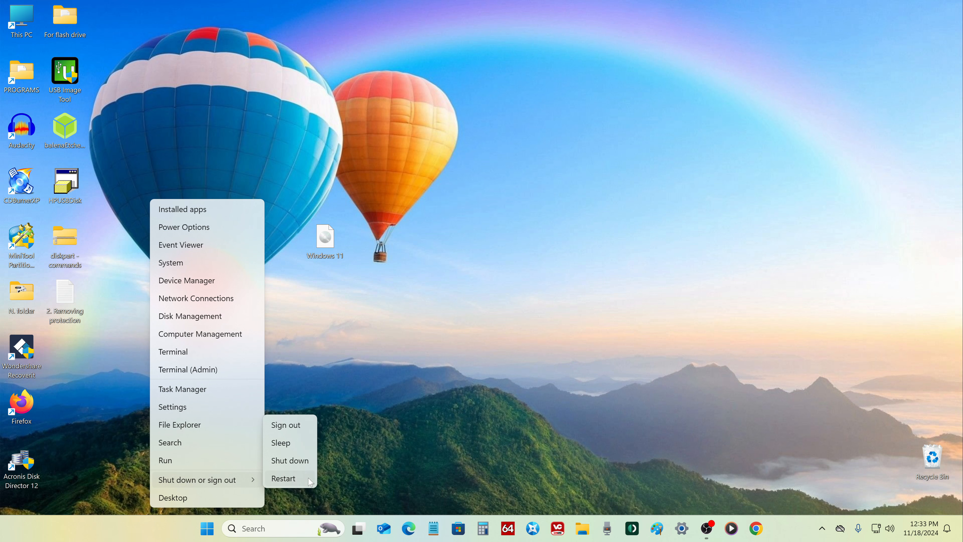
pyautogui.click(310, 478)
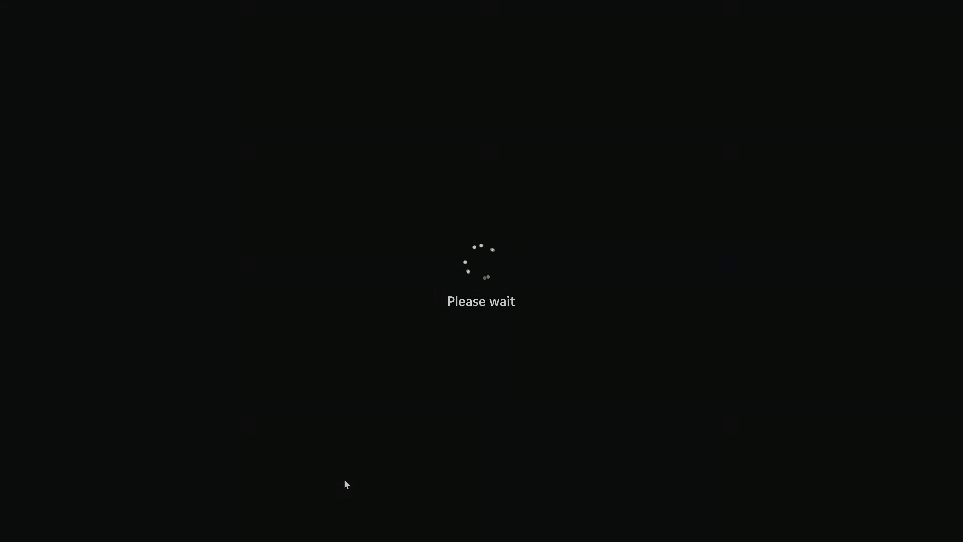